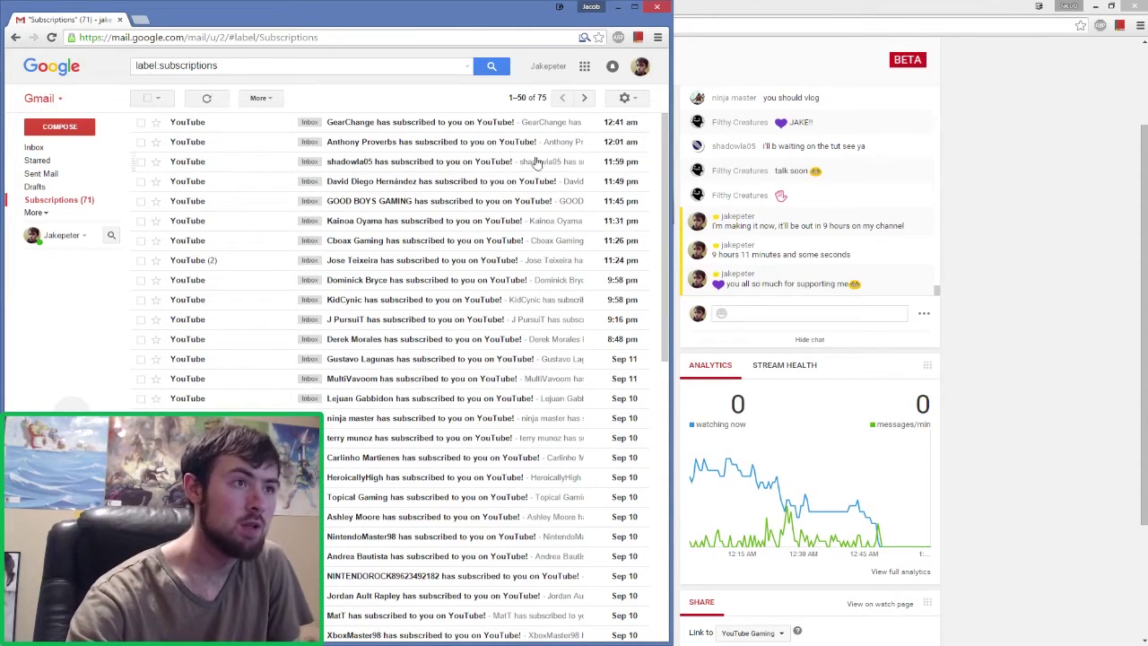
# - Create a new Gmail label named 'Subs' from the Labels settings page
pyautogui.click(634, 100)
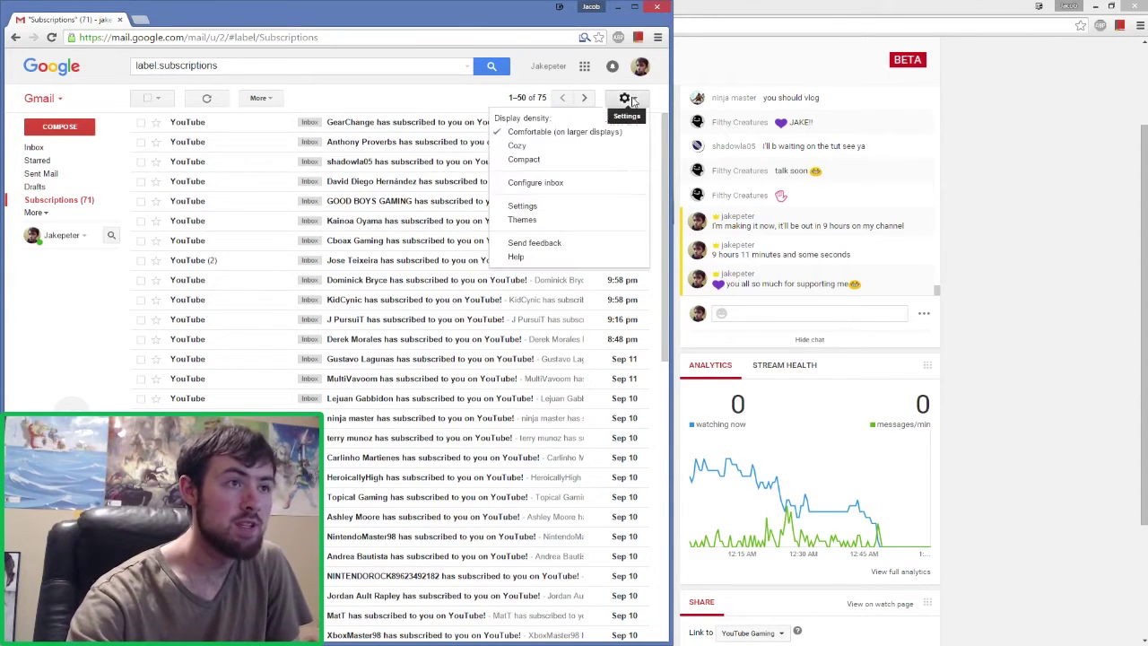
pyautogui.click(538, 207)
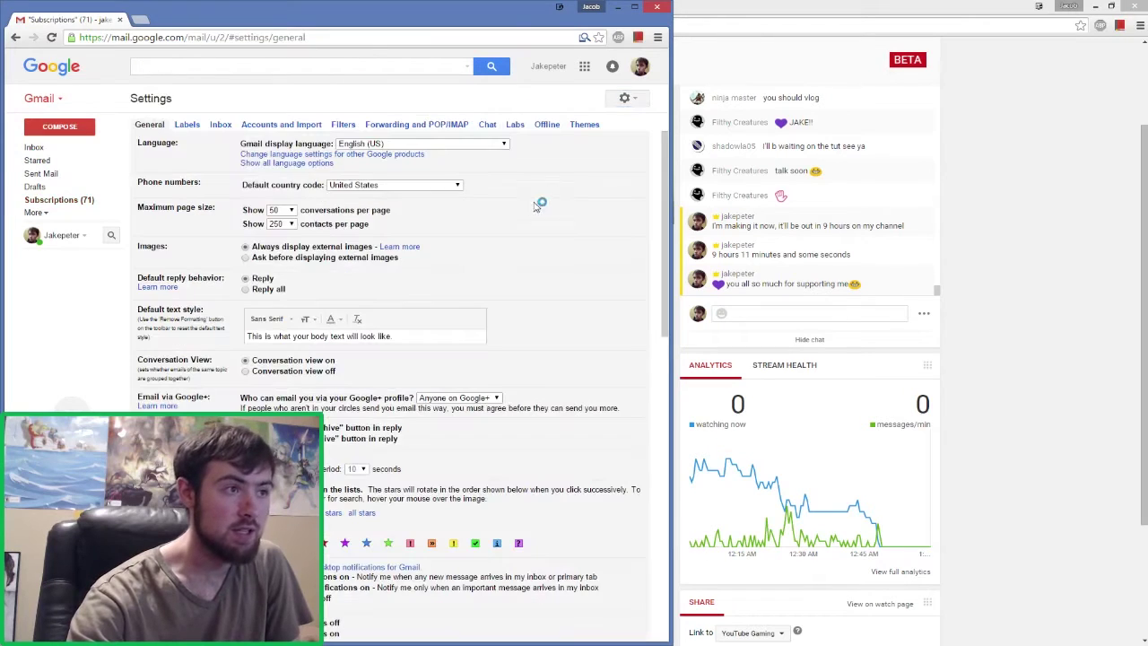
pyautogui.click(187, 125)
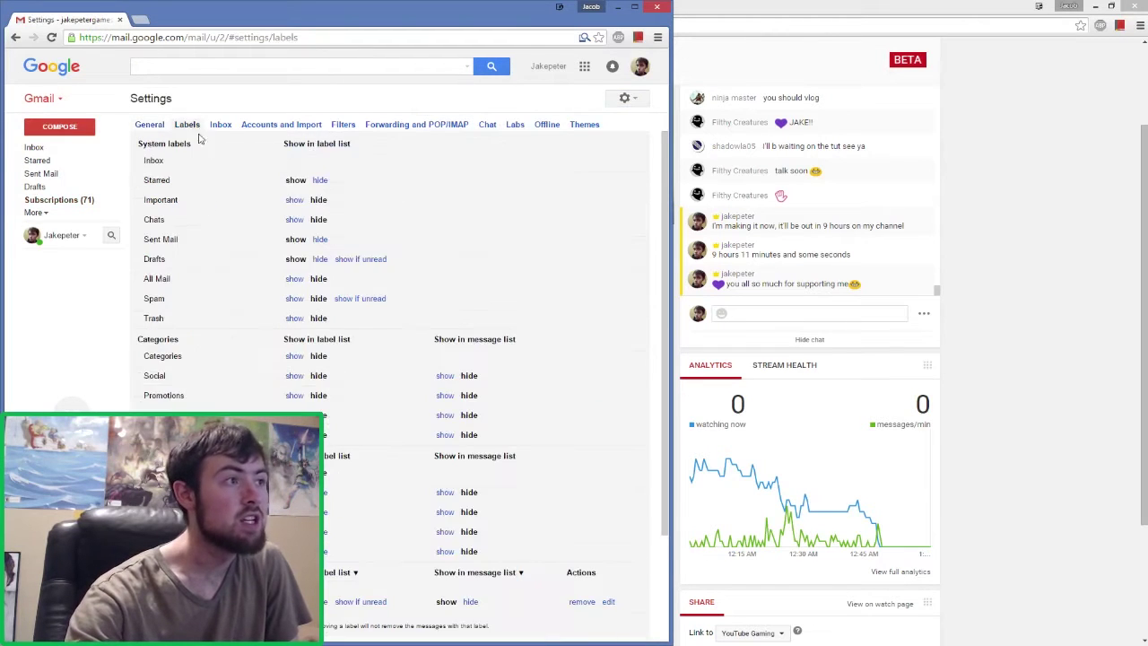
pyautogui.scroll(-5, 200, 141)
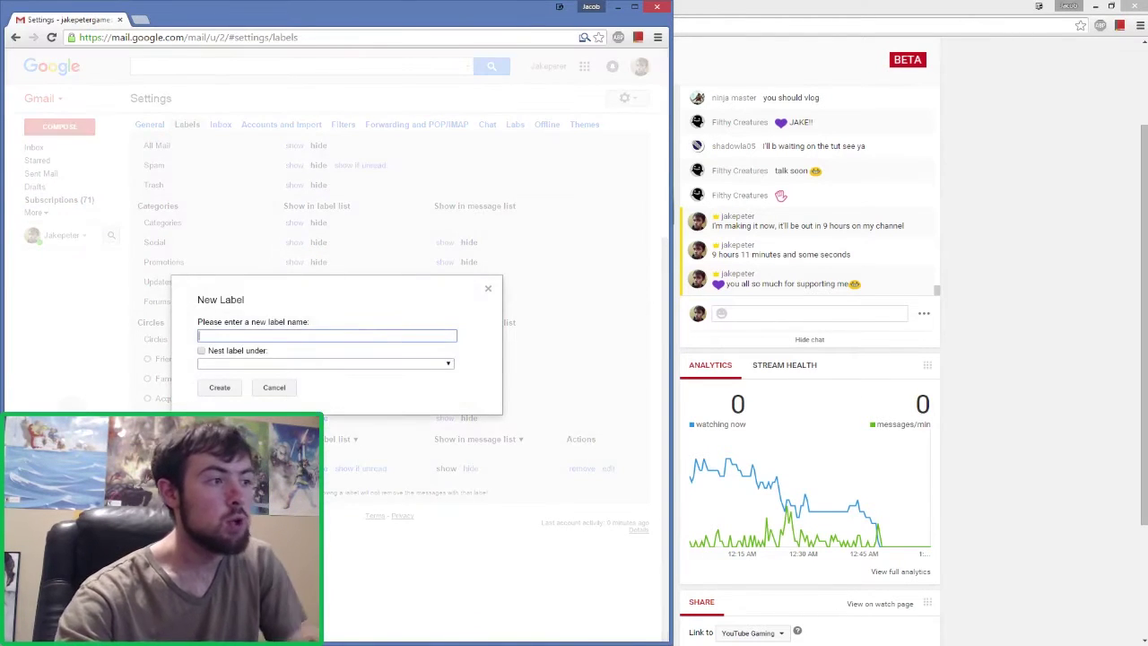
pyautogui.write('Subs')
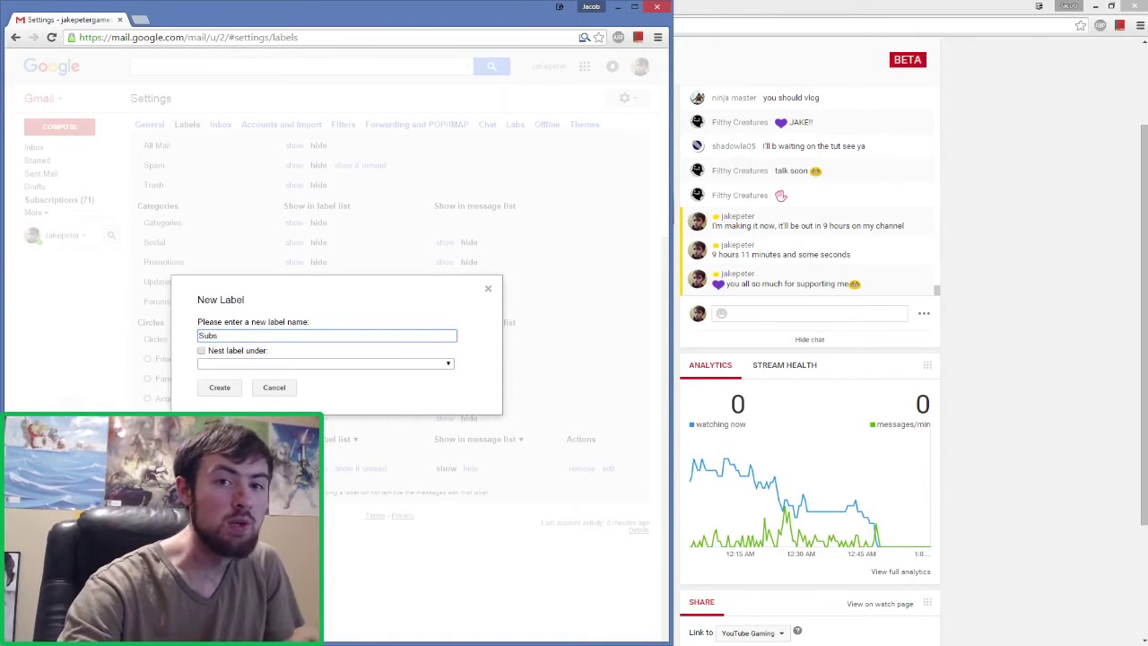
pyautogui.click(224, 391)
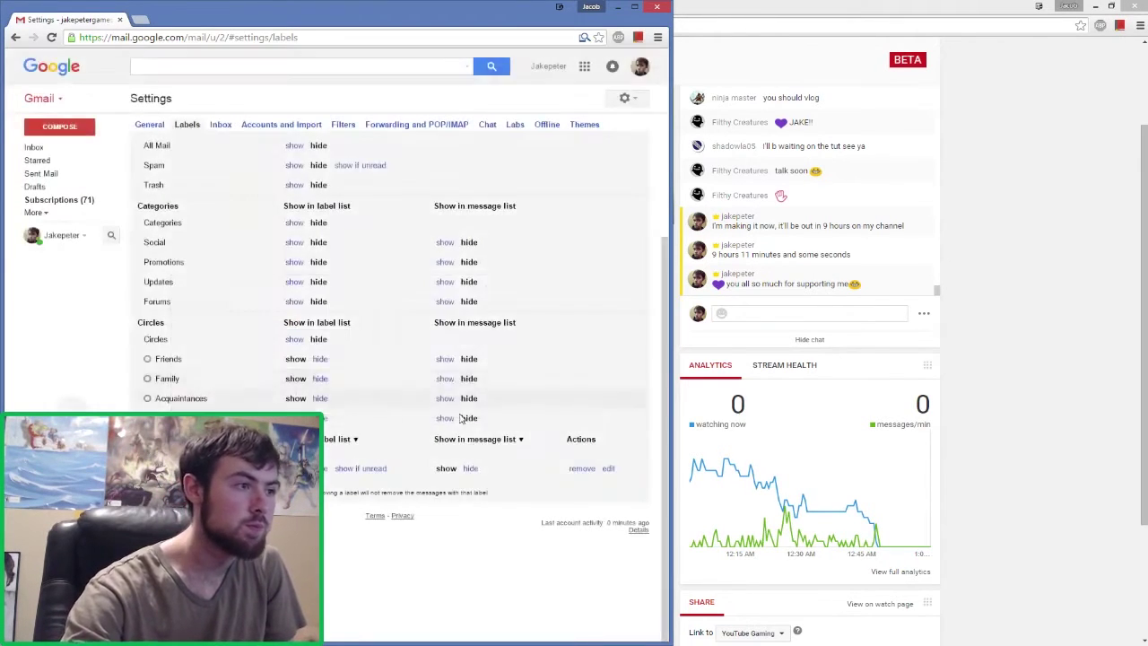
pyautogui.click(343, 126)
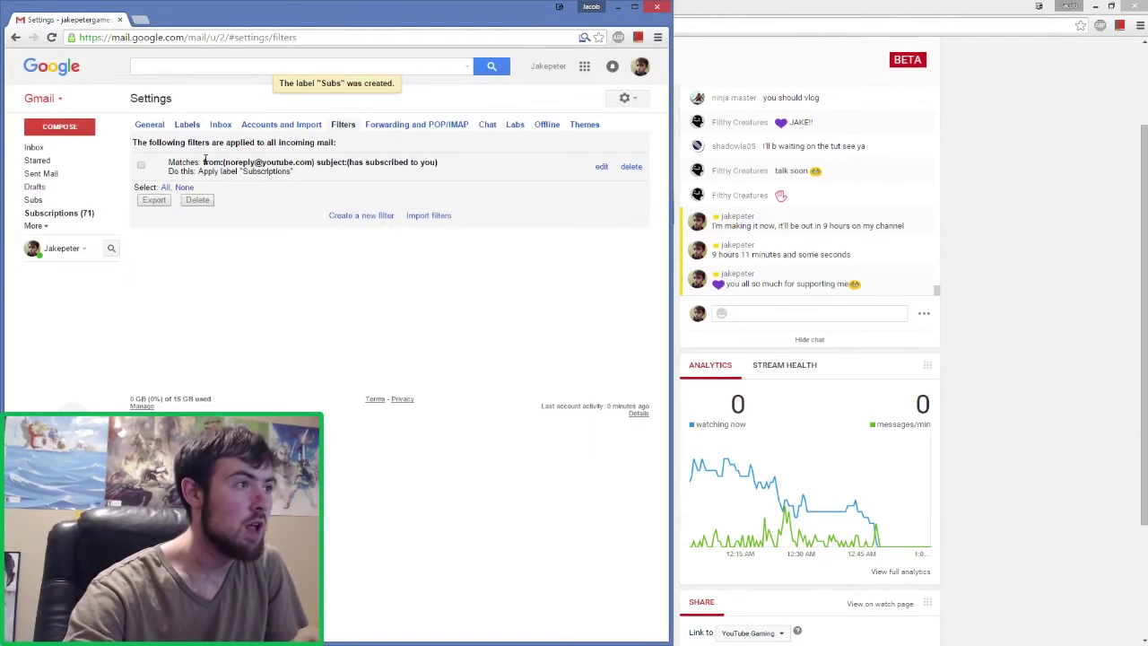
pyautogui.click(362, 215)
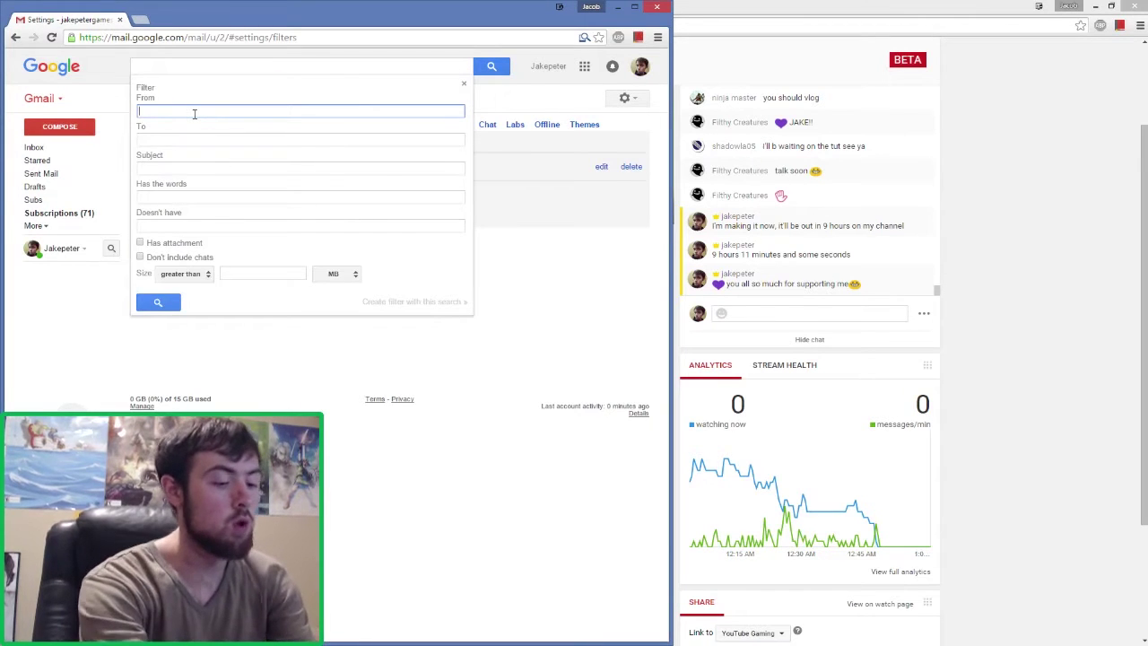
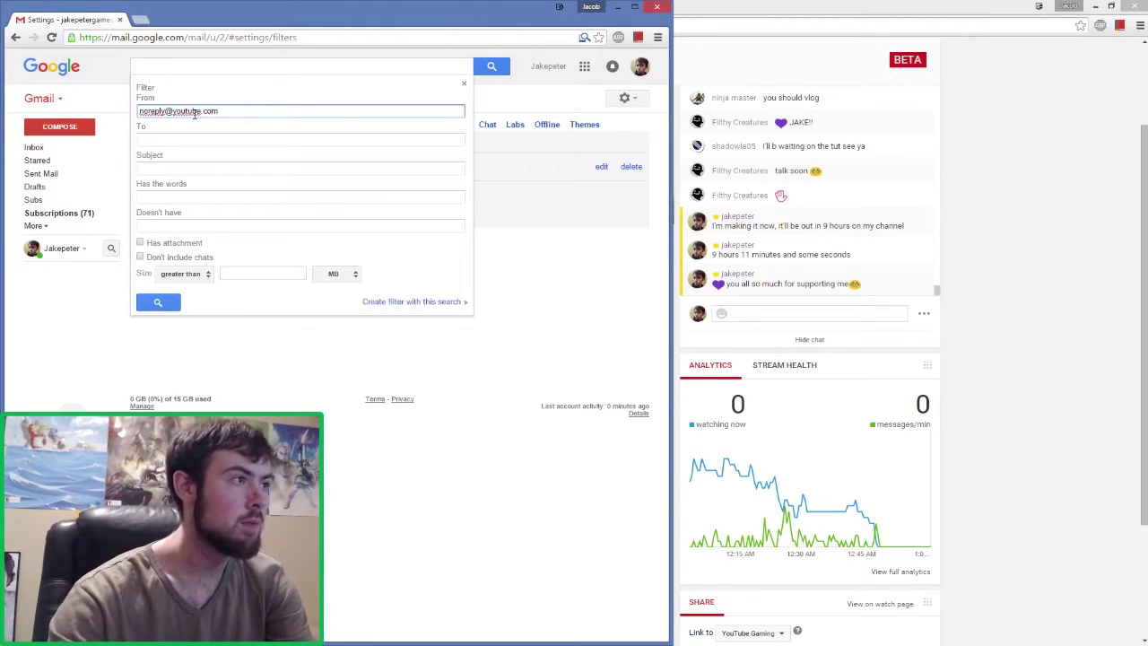
pyautogui.click(191, 169)
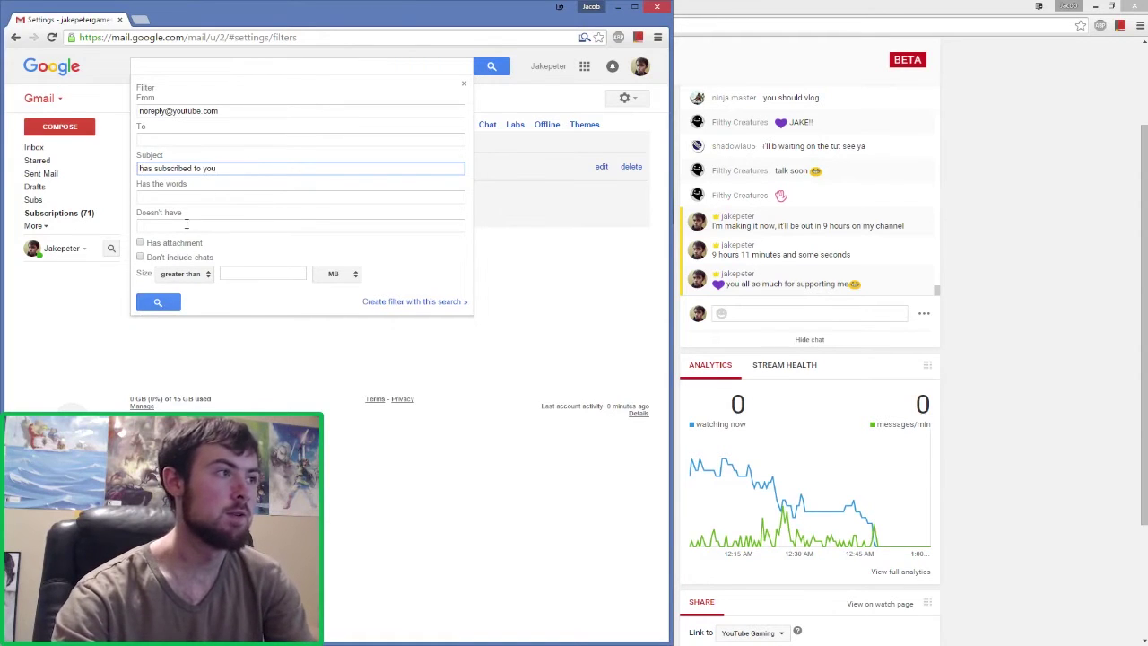
pyautogui.click(385, 306)
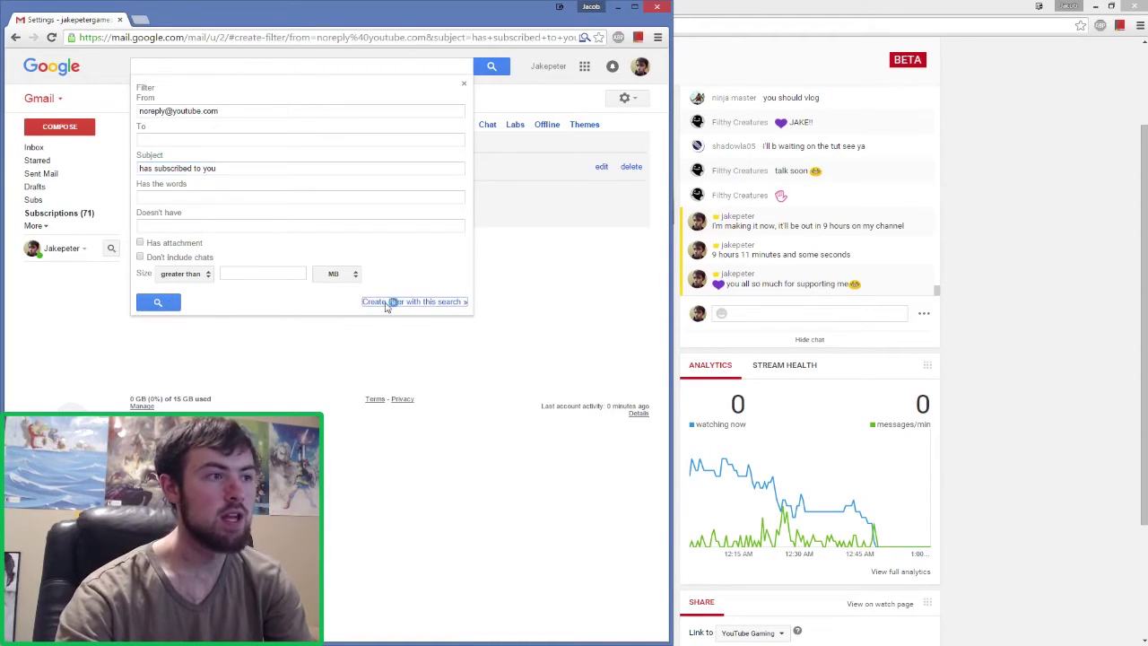
# - Make the filter apply the Subs label and save it
pyautogui.click(175, 164)
pyautogui.click(266, 160)
pyautogui.click(266, 198)
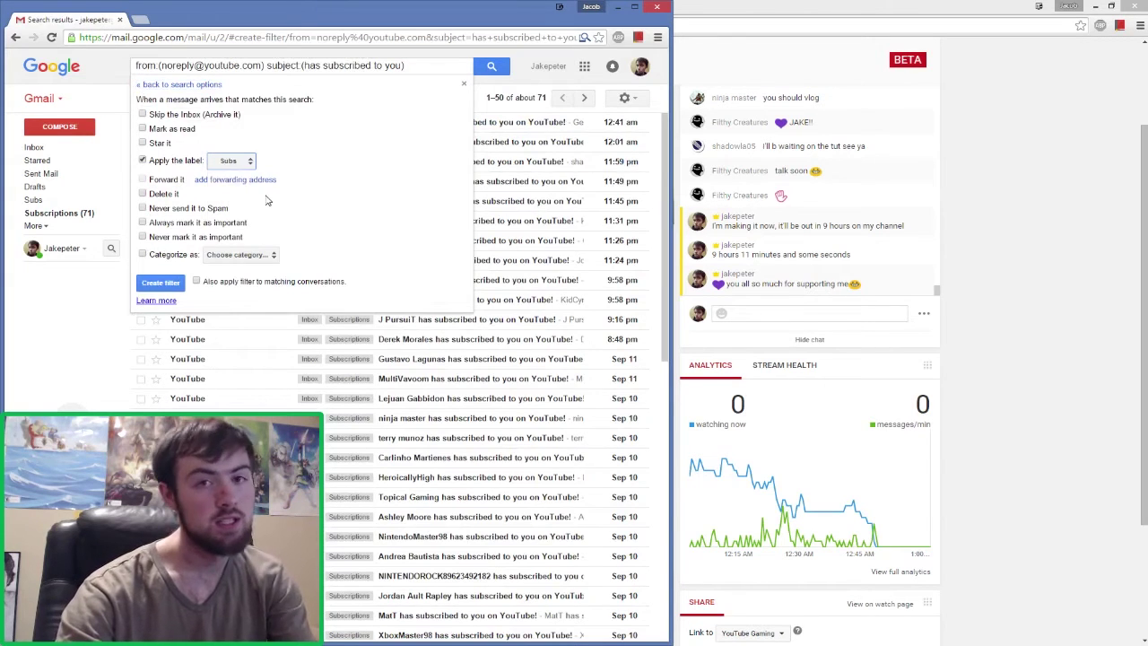
pyautogui.click(166, 283)
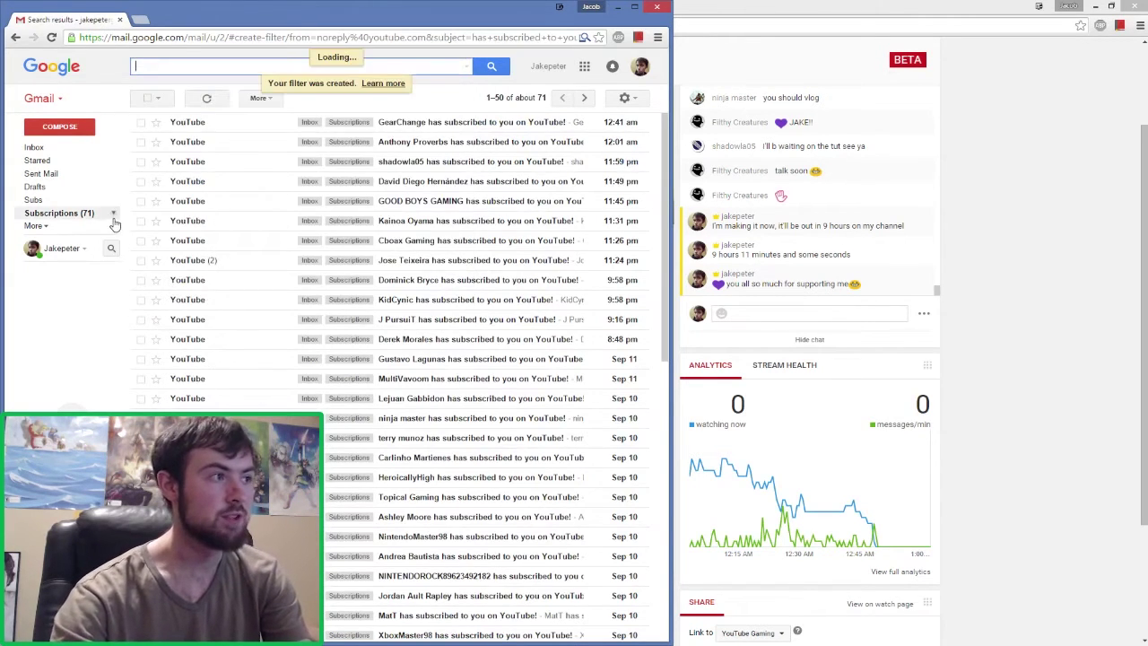
# - Confirm Subs is empty, return to the Subscriptions label, and slide the OBS window over
pyautogui.click(61, 200)
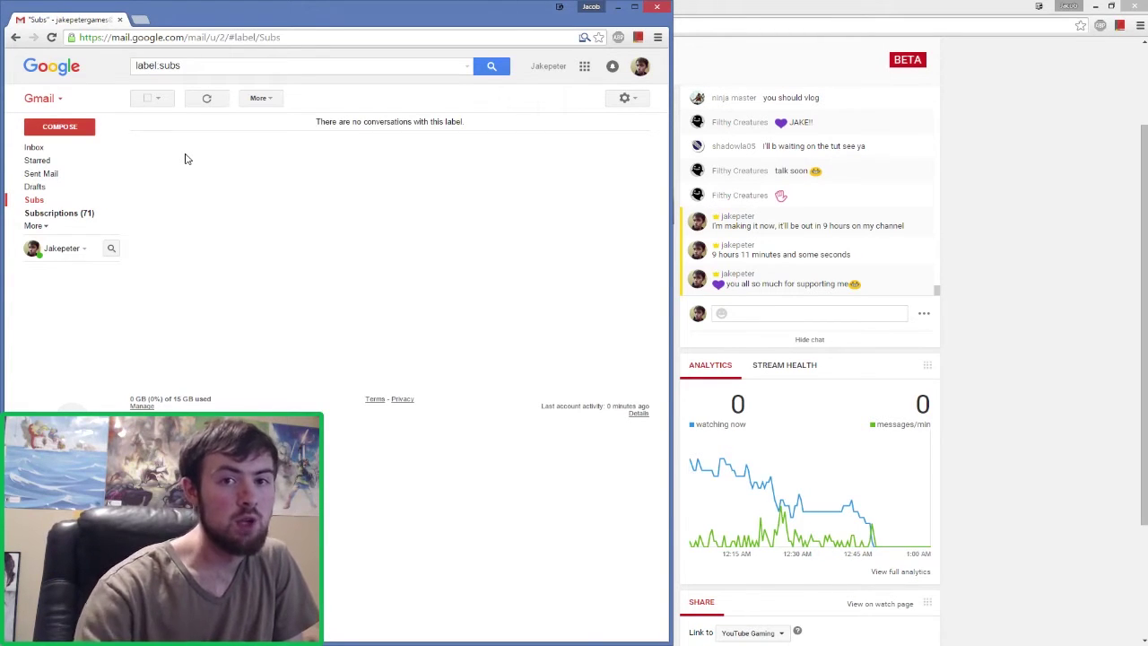
pyautogui.click(85, 214)
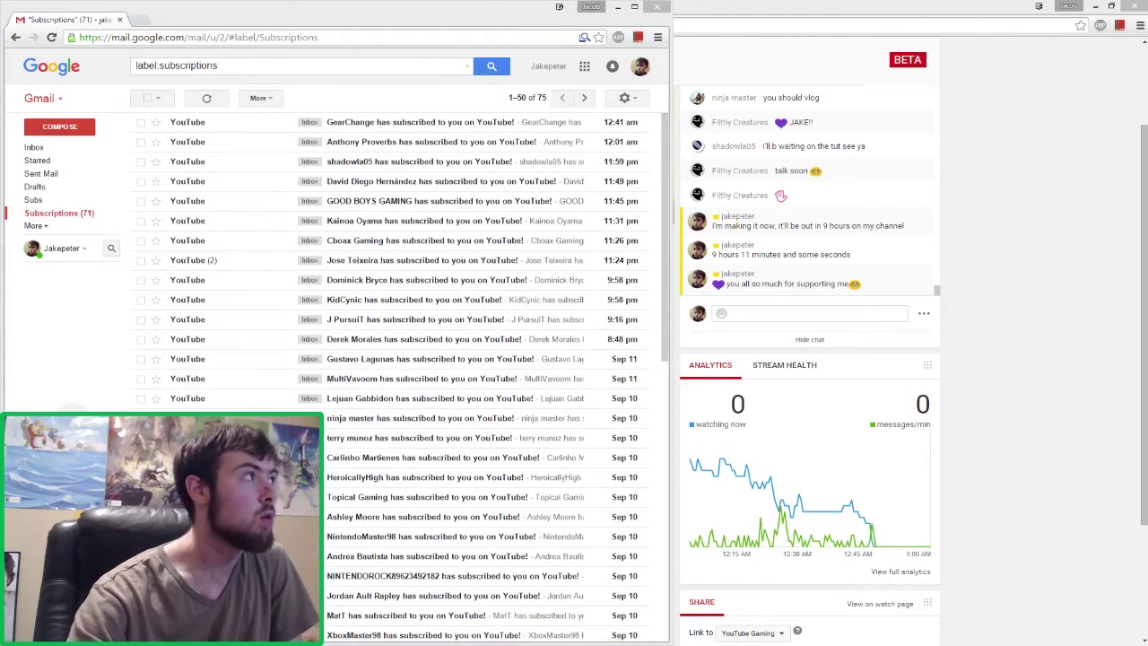
pyautogui.moveTo(0, 64); pyautogui.dragTo(921, 72)
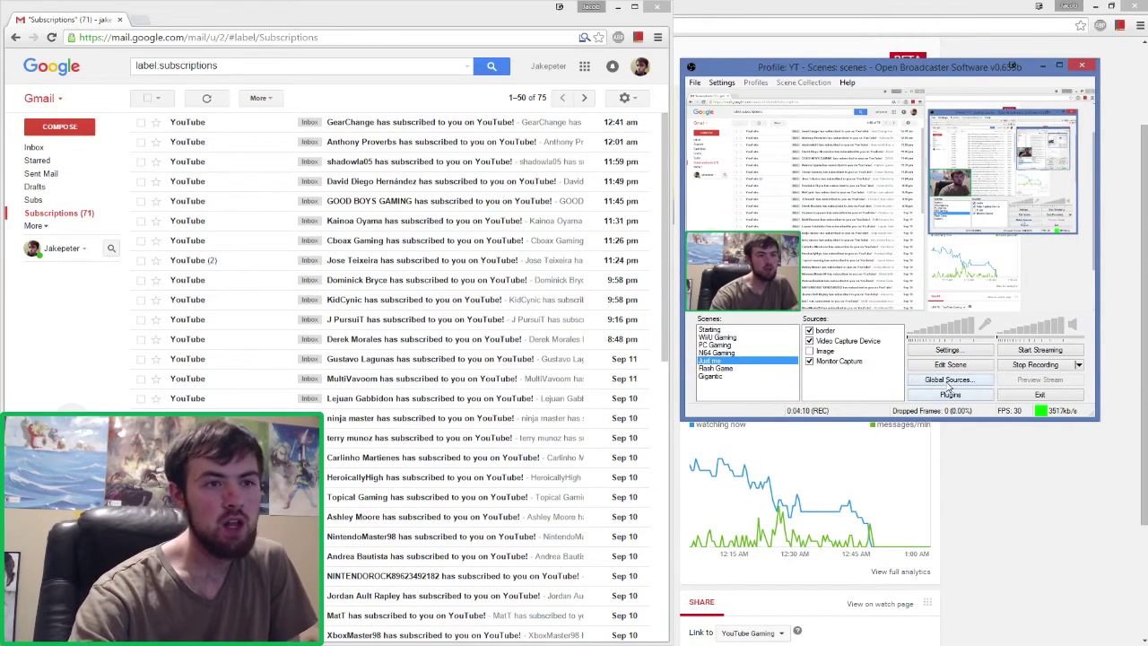
# - Add a Window Capture source from the Sources list, keeping the default name 'Window Capture'
pyautogui.rightClick(828, 377)
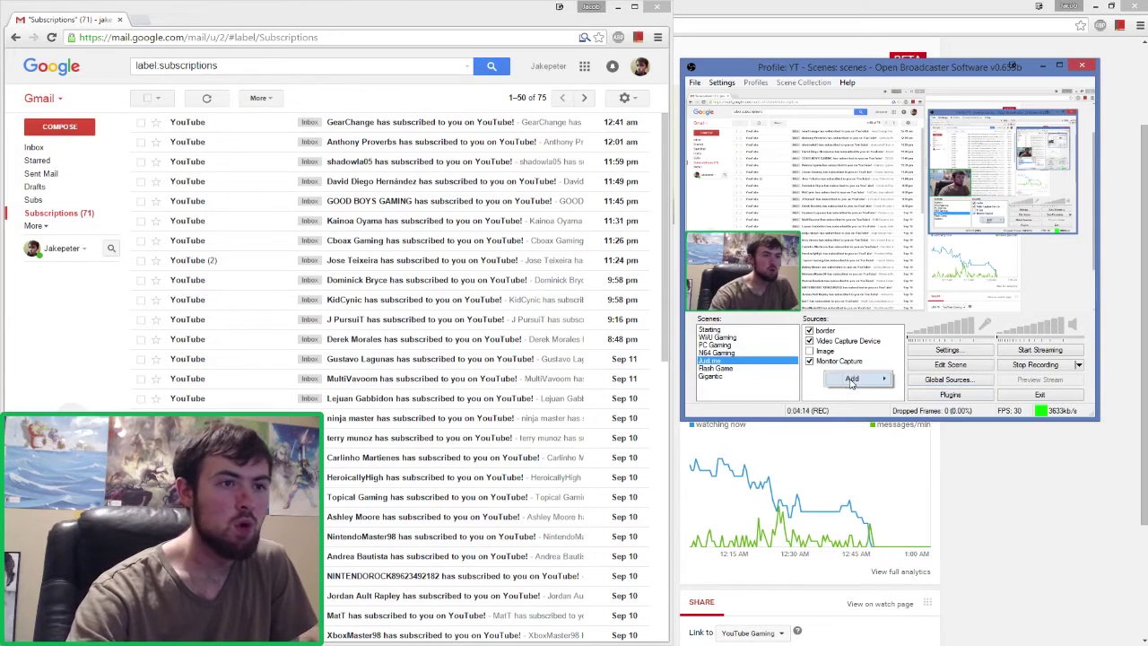
pyautogui.moveTo(853, 381)
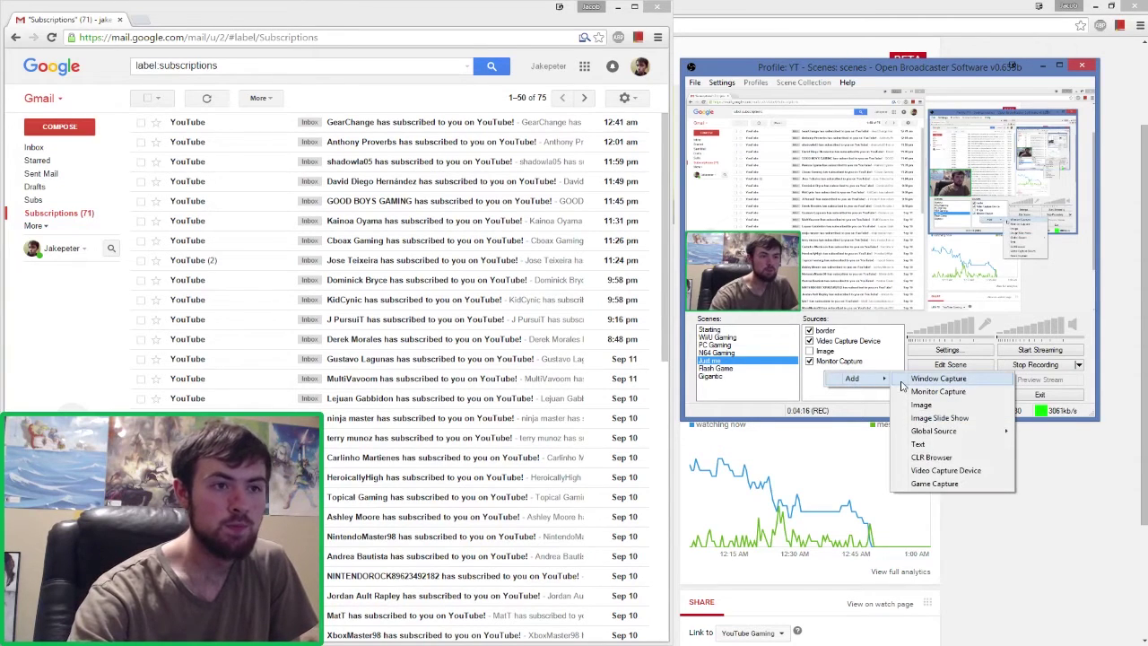
pyautogui.click(920, 380)
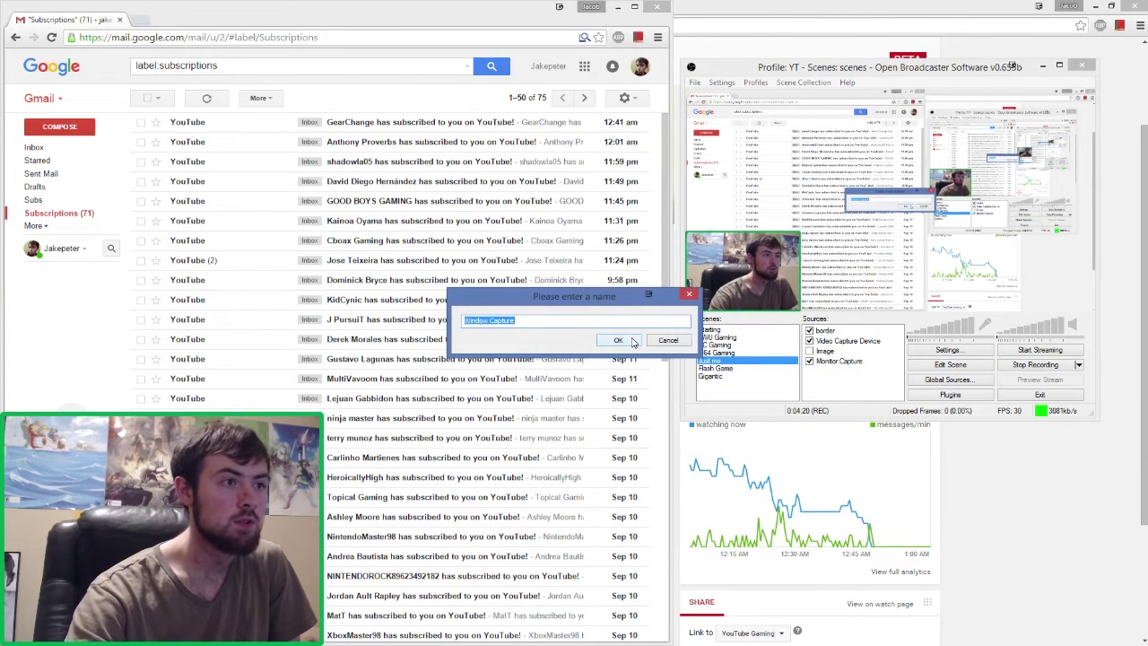
pyautogui.click(619, 340)
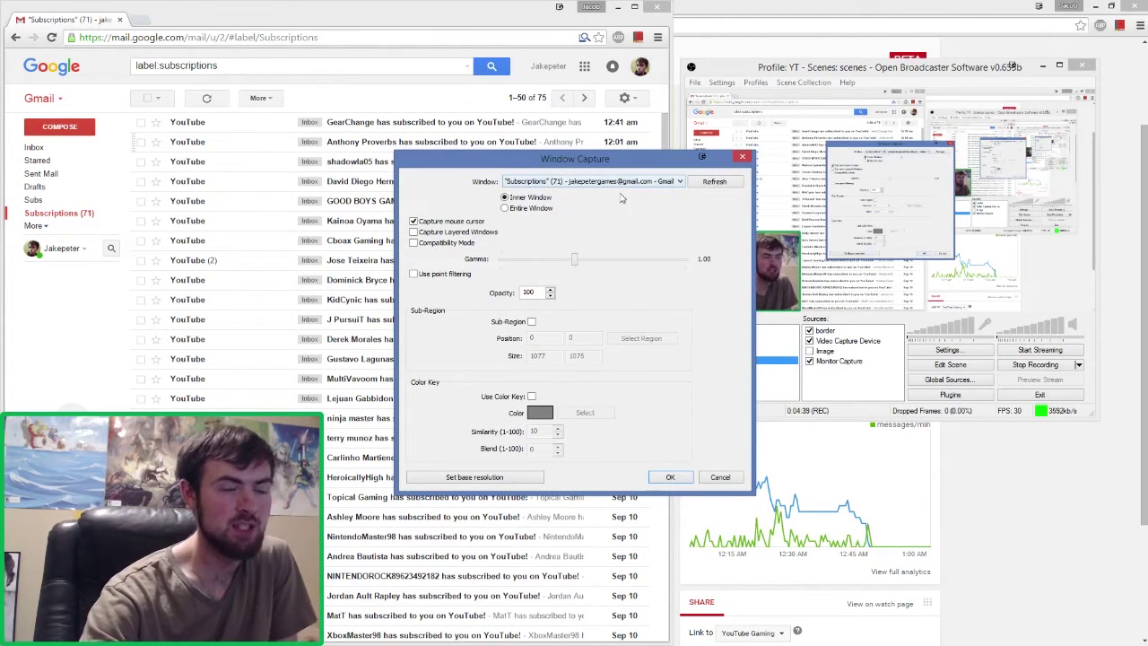
# - Enable Sub-Region, mark a 305×23 area around Gmail's top subscriber line, and save
pyautogui.click(531, 321)
pyautogui.click(621, 339)
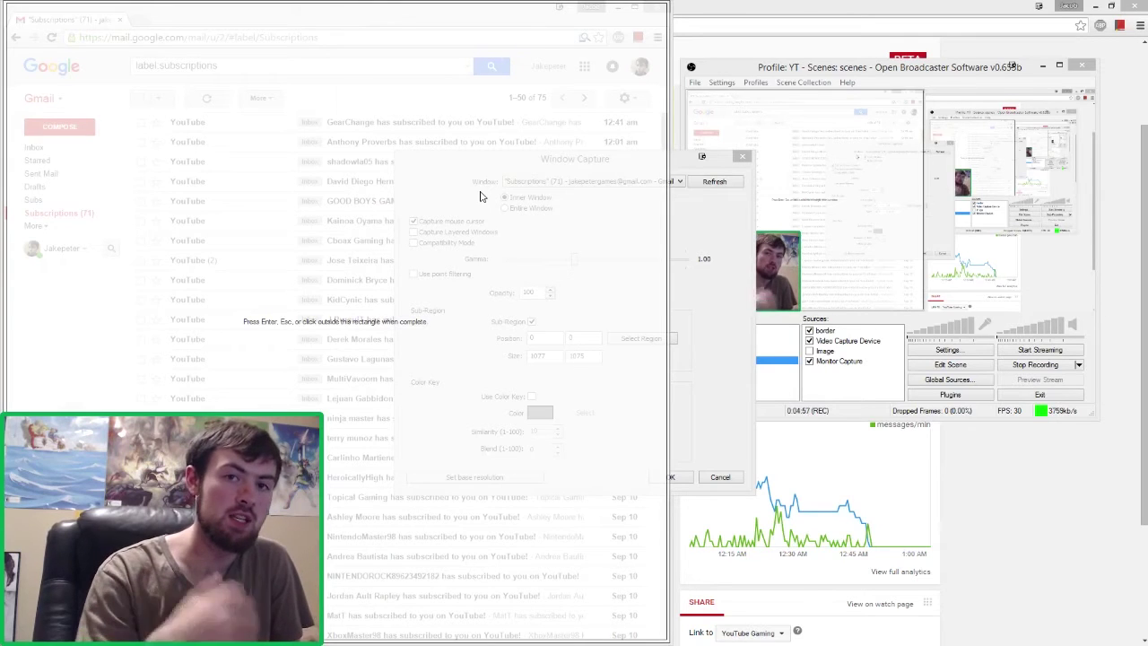
pyautogui.moveTo(669, 135); pyautogui.dragTo(511, 108)
pyautogui.moveTo(457, 1); pyautogui.dragTo(440, 115)
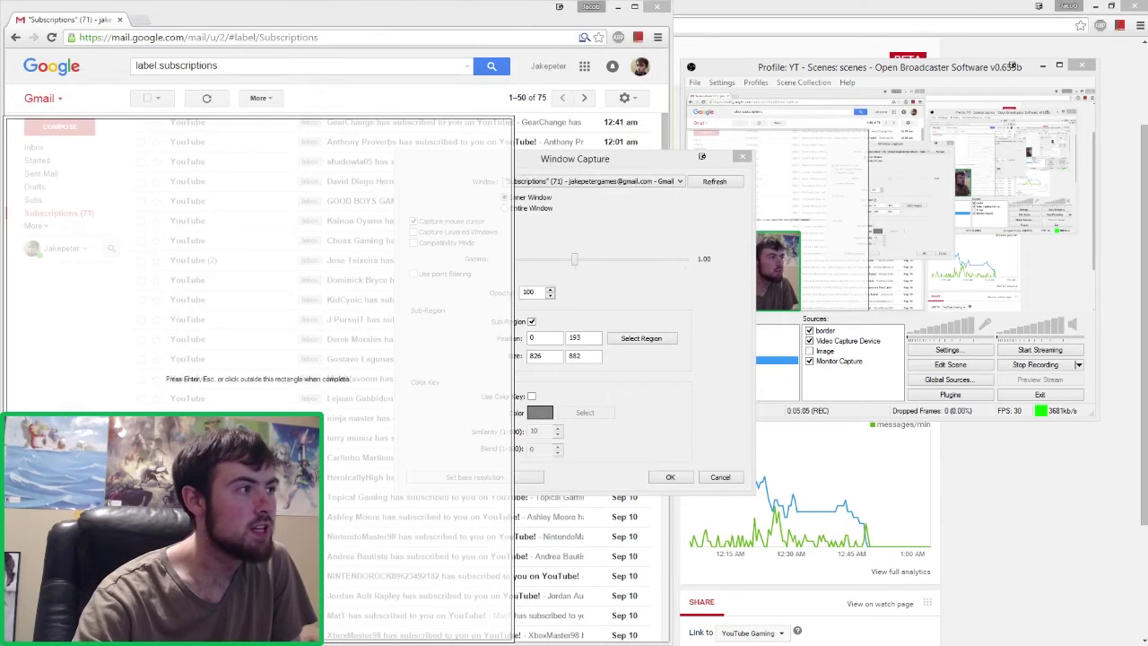
pyautogui.moveTo(4, 189); pyautogui.dragTo(330, 190)
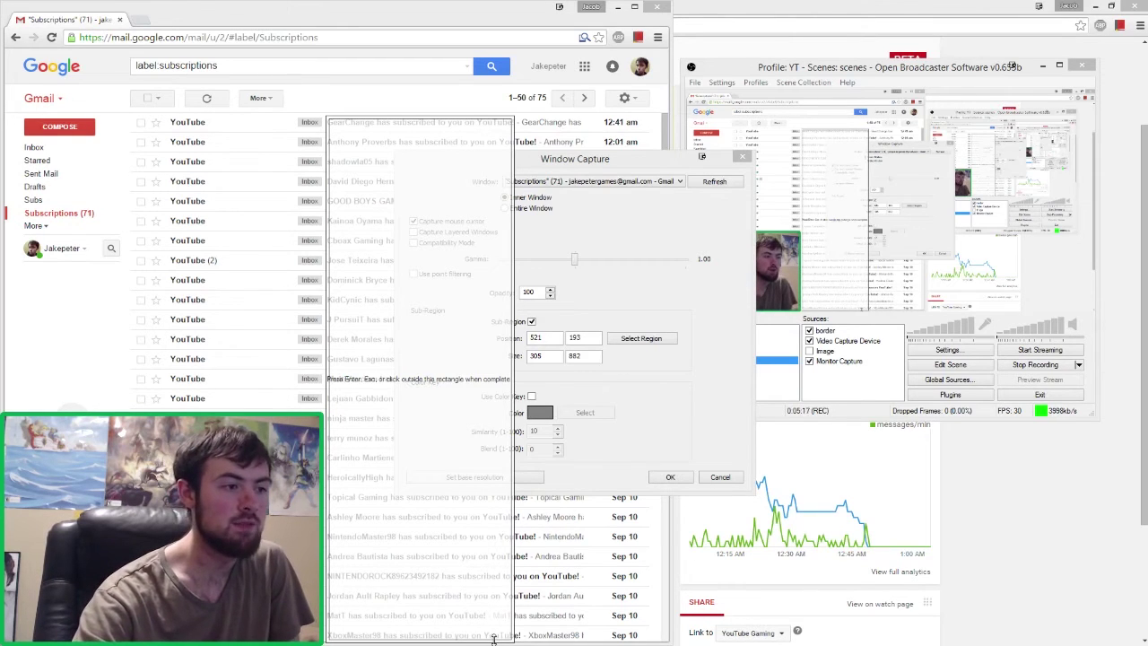
pyautogui.moveTo(493, 639); pyautogui.dragTo(489, 128)
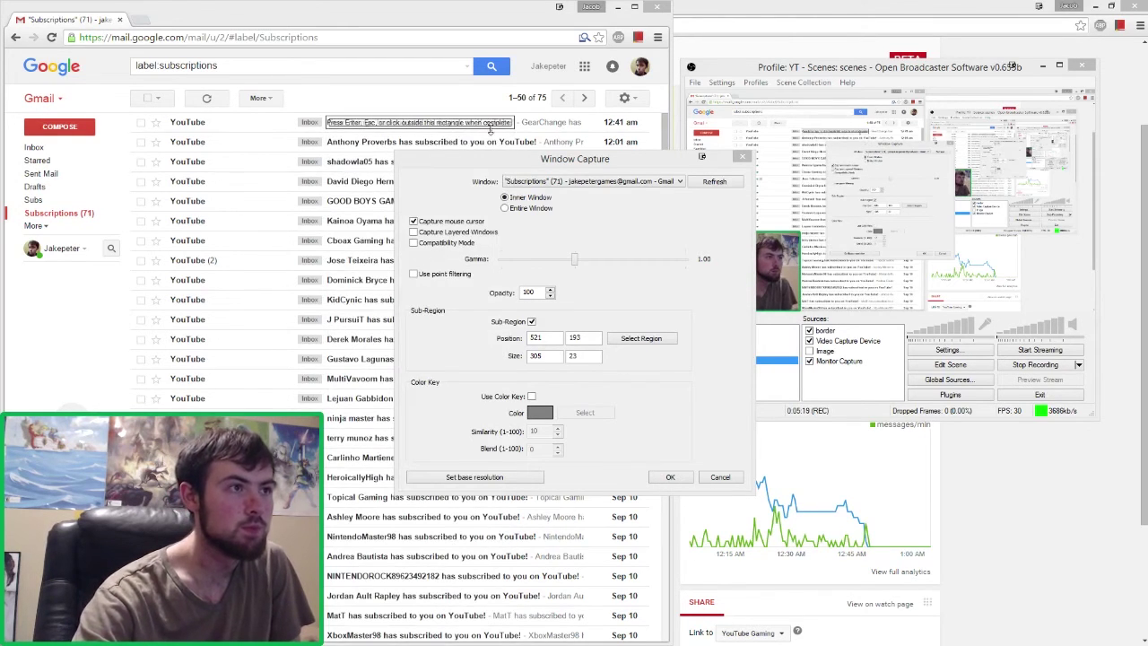
pyautogui.click(671, 476)
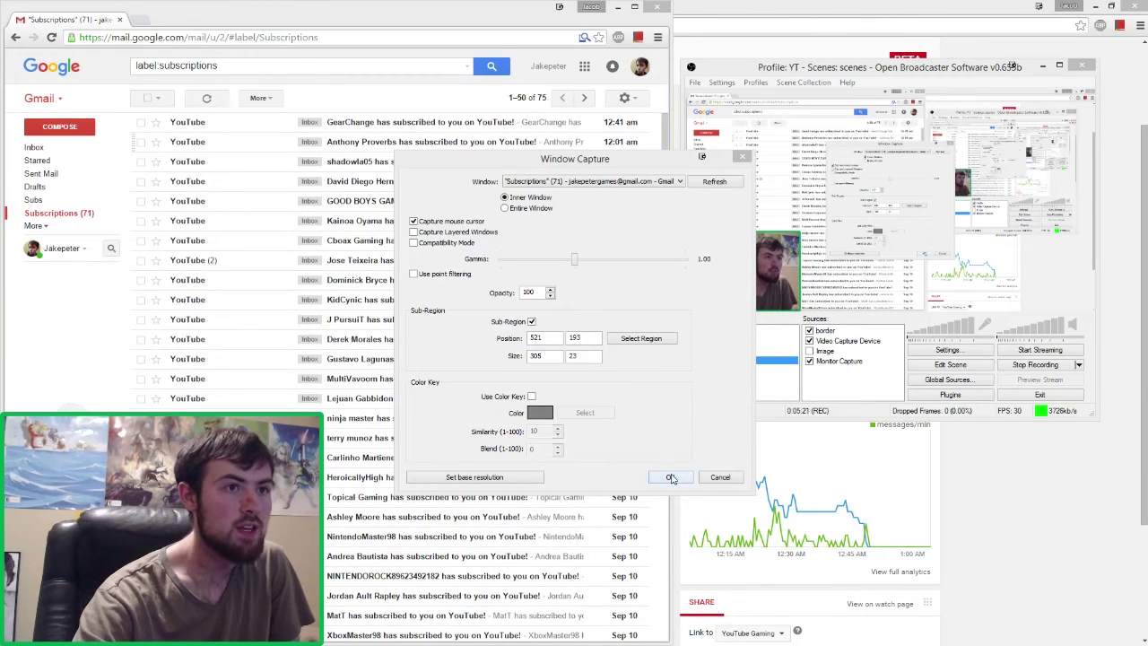
pyautogui.click(671, 477)
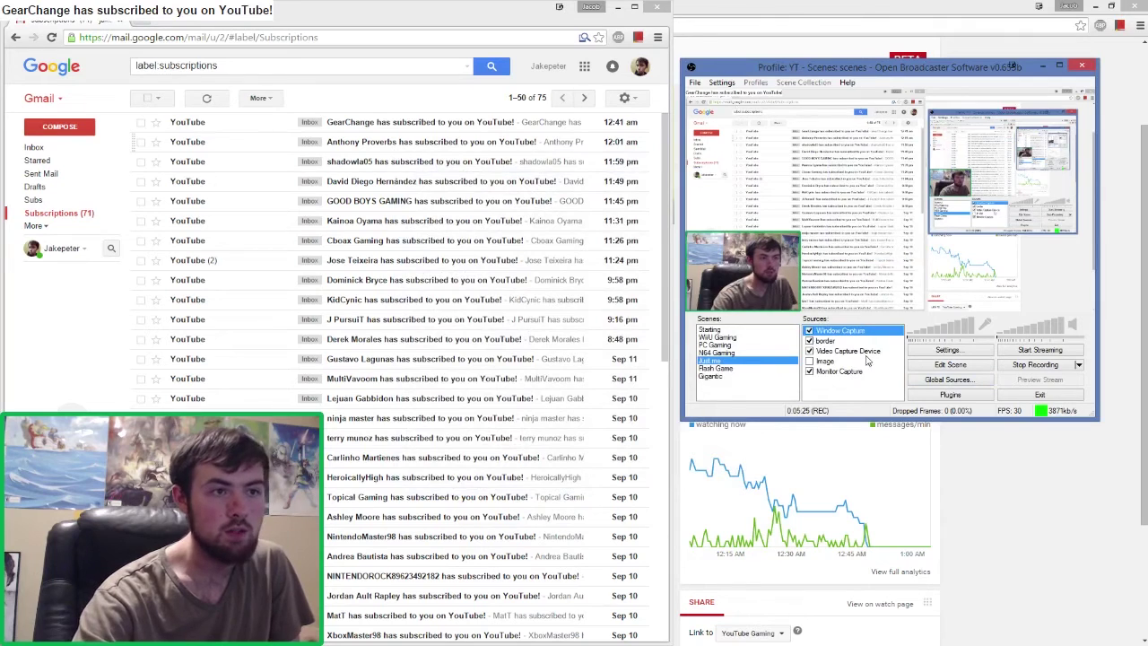
# - Enlarge the 'GearChange has subscribed to you' capture in the preview and move it to the bottom edge
pyautogui.click(958, 369)
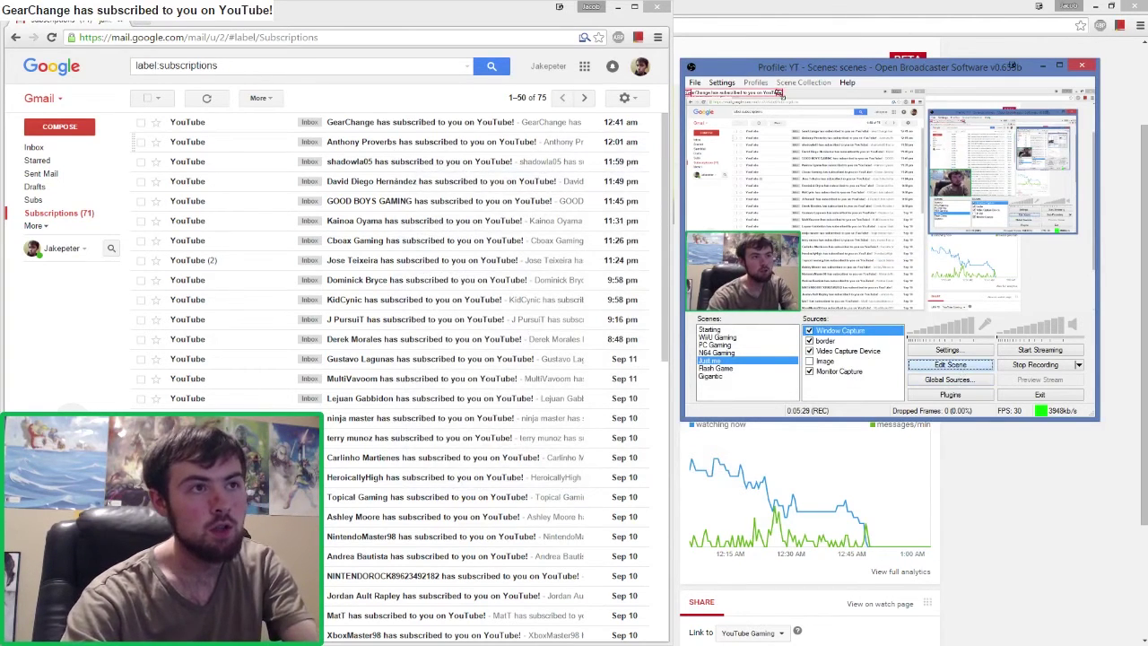
pyautogui.moveTo(784, 97); pyautogui.dragTo(793, 225)
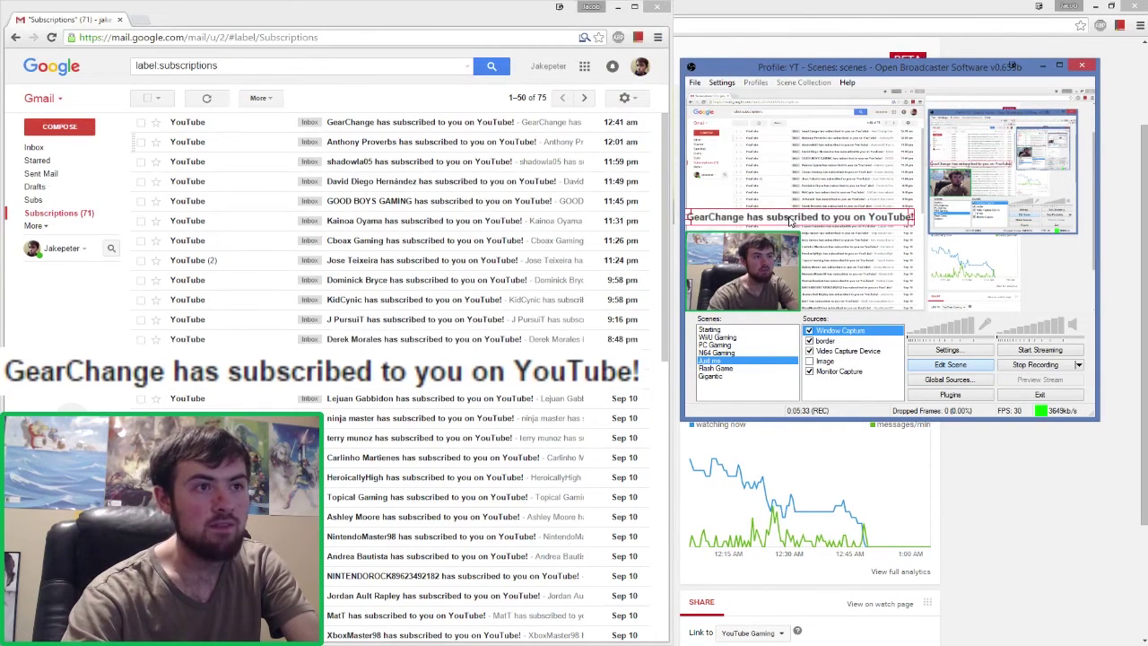
pyautogui.click(949, 365)
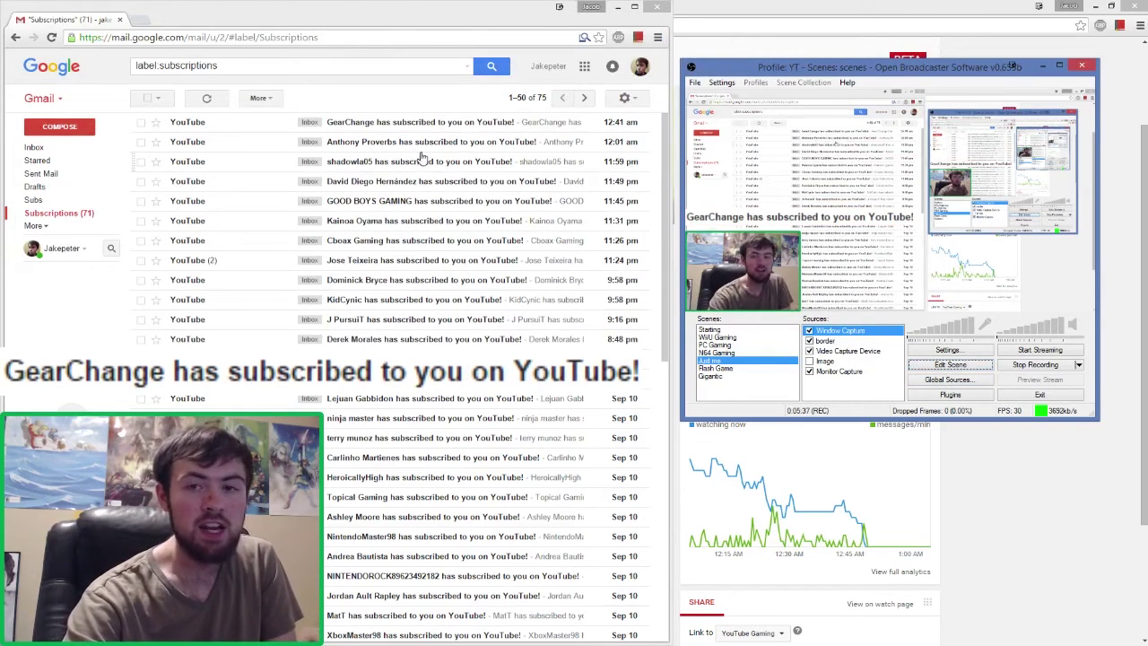
pyautogui.click(933, 368)
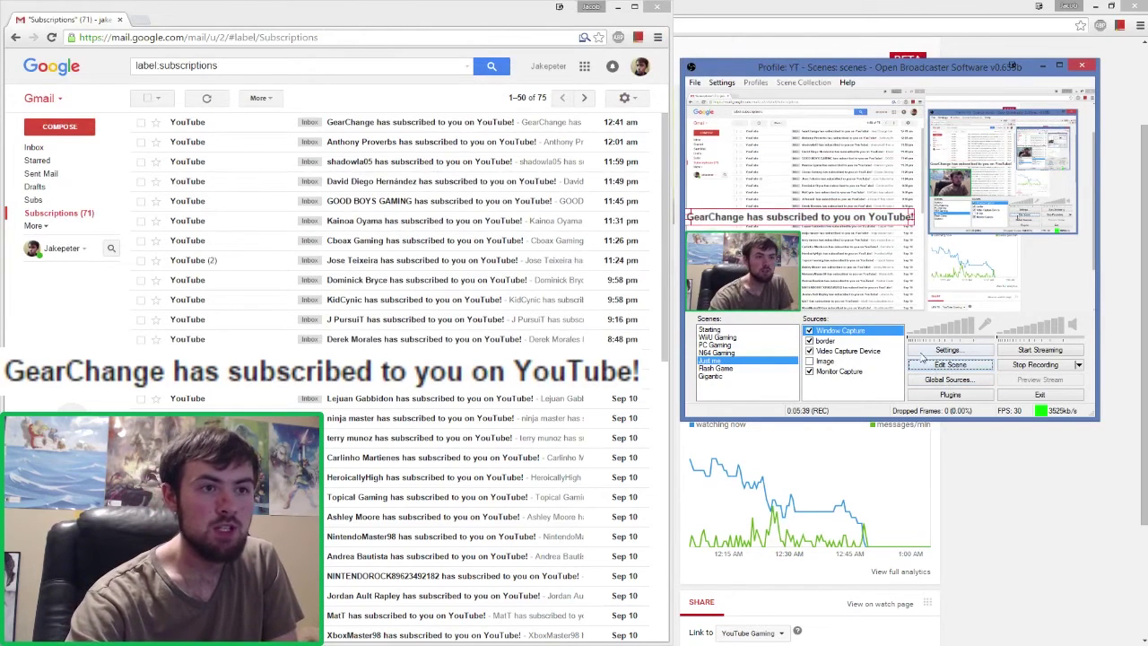
pyautogui.moveTo(820, 216); pyautogui.dragTo(1063, 309)
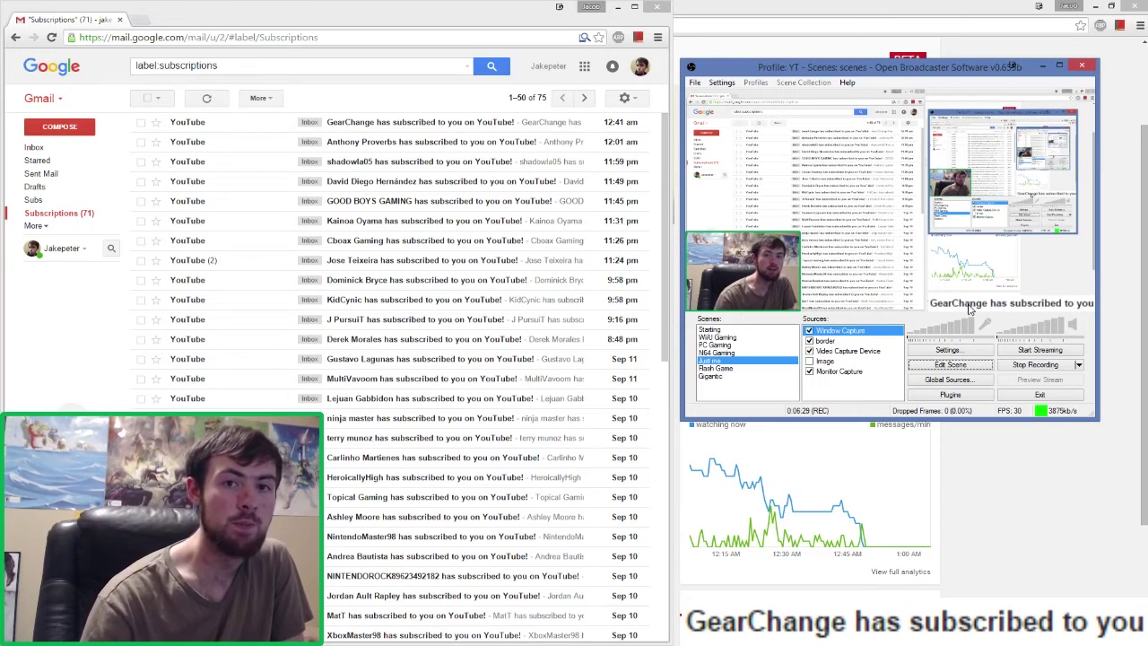
# - Select WiiU Gaming in the Scenes list
pyautogui.click(717, 338)
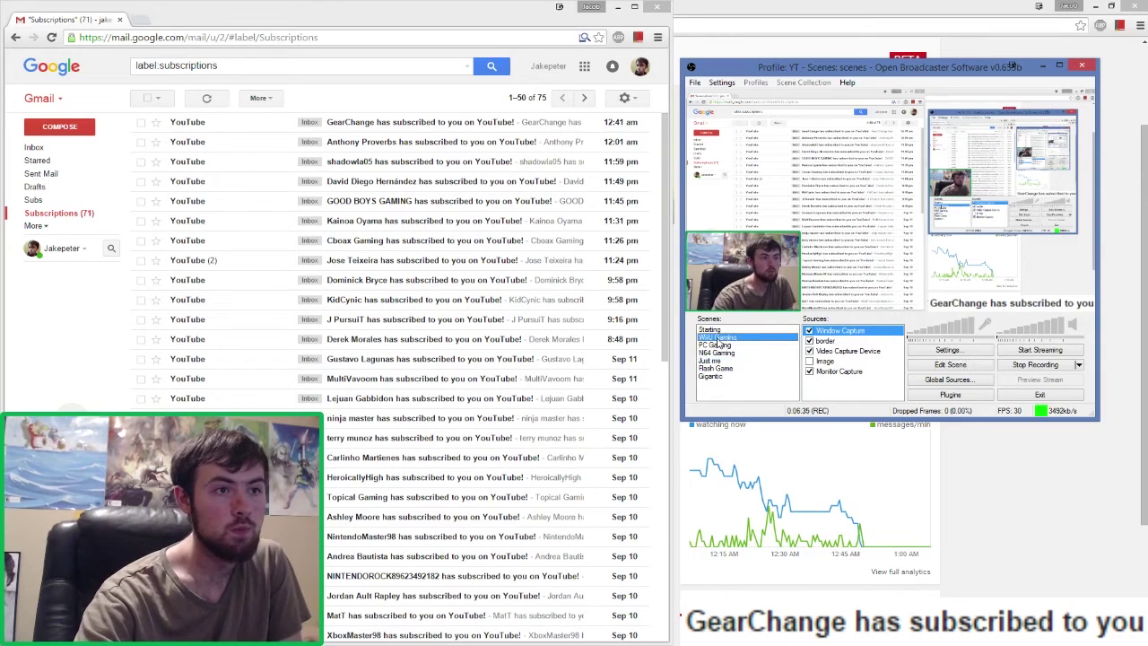